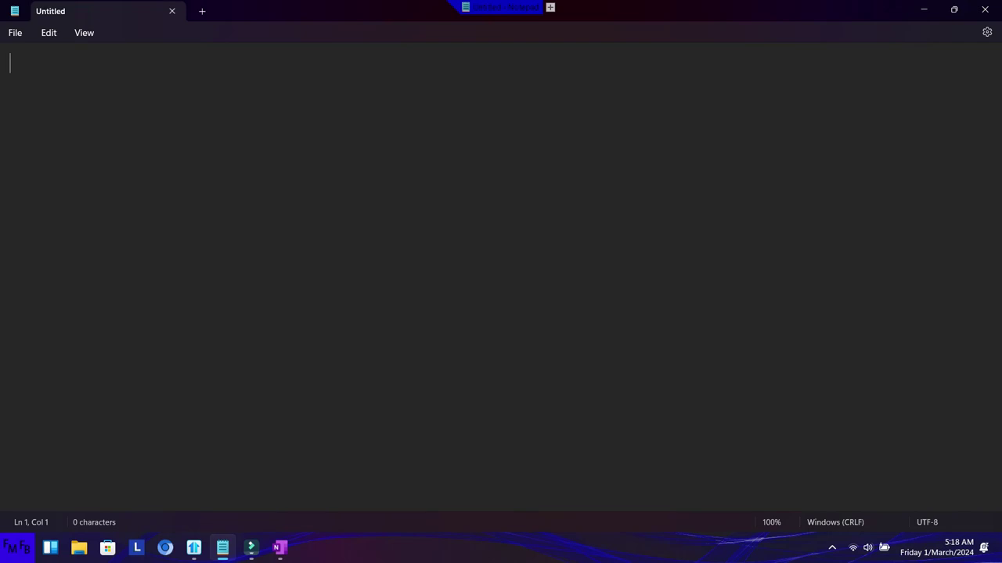
Step: Type the intro 'In this video, I will show you how to insert and rotate a 3d Model' with its Spanish version
text(In this video, I will show you how to insert and rotate a 3d Model,)
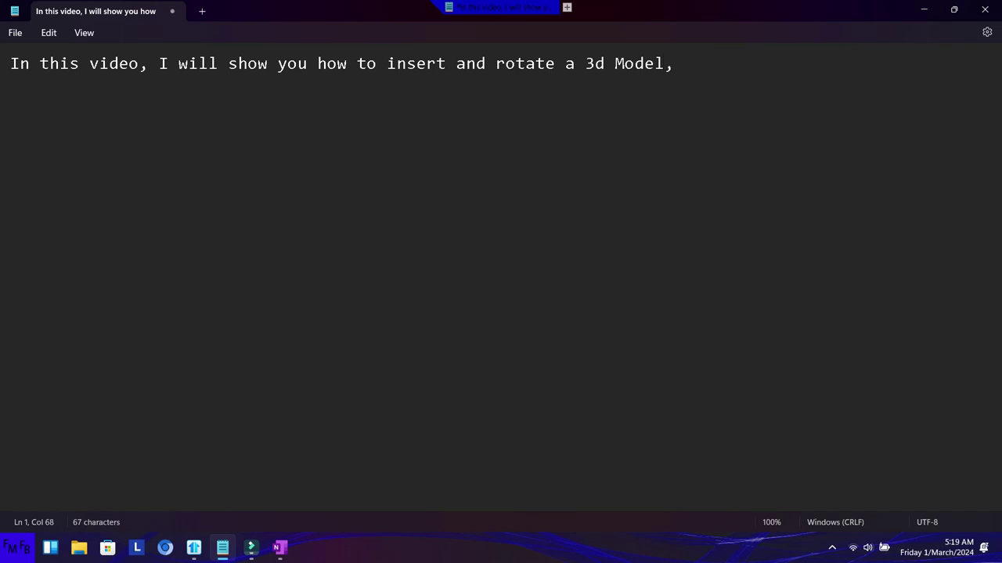
text(.*/)
key(BackSpace)
key(BackSpace)
text(/En es)
key(BackSpace)
text(este video, yo les mostraré )
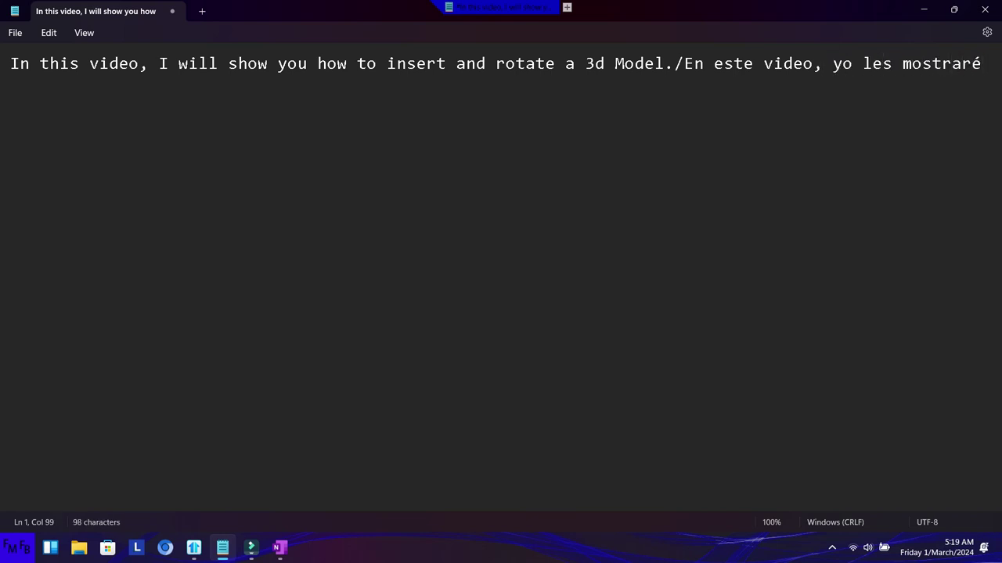
text(como insertar y rotar )
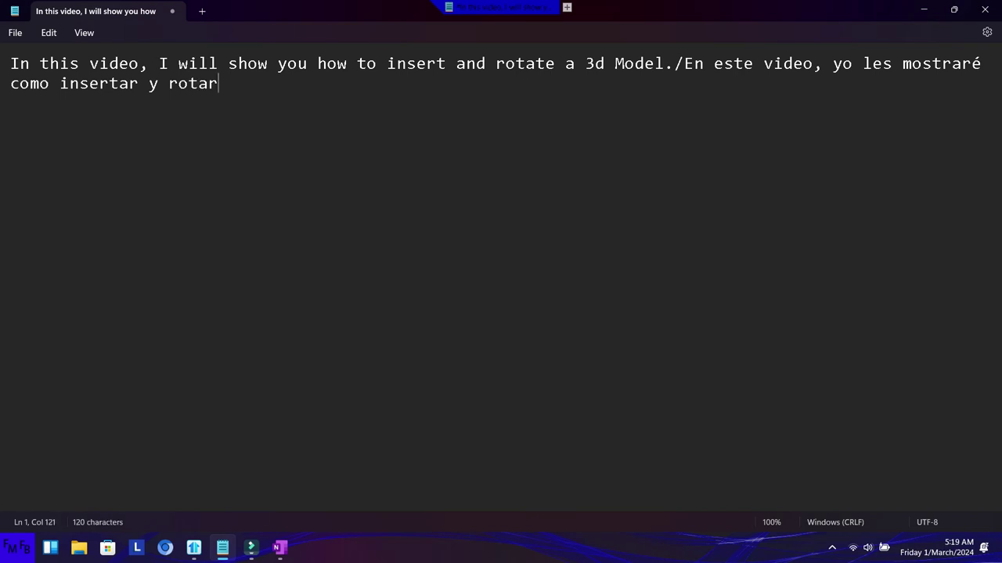
text(un 3D Model)
Step: Correct '3d' to '3D' in the English half of the intro
click(347, 63)
key(ctrl+Right)
key(ctrl+Right)
key(ctrl+Right)
key(ctrl+Right)
key(ctrl+Right)
key(ctrl+Right)
key(Right)
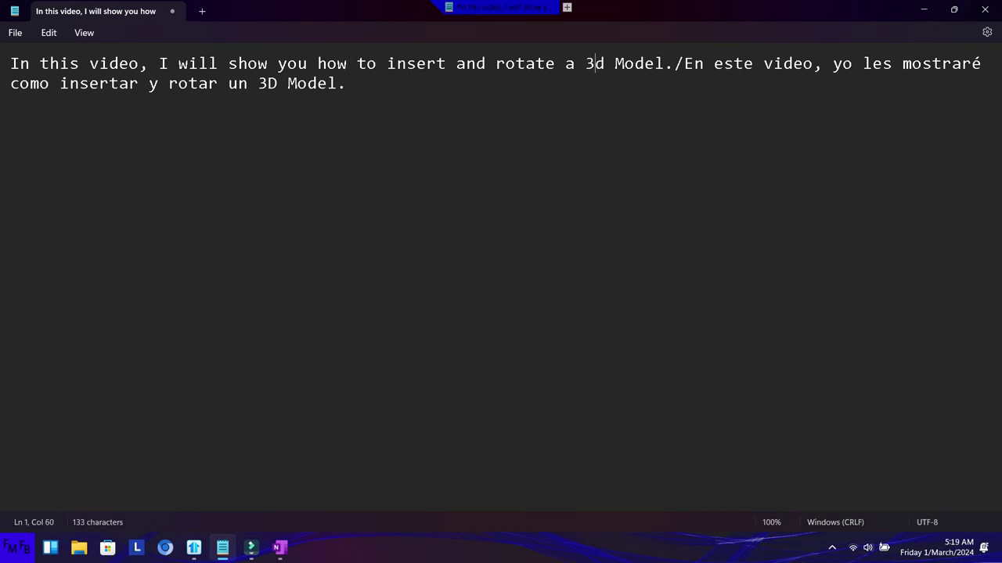
key(Delete)
text(D)
key(super)
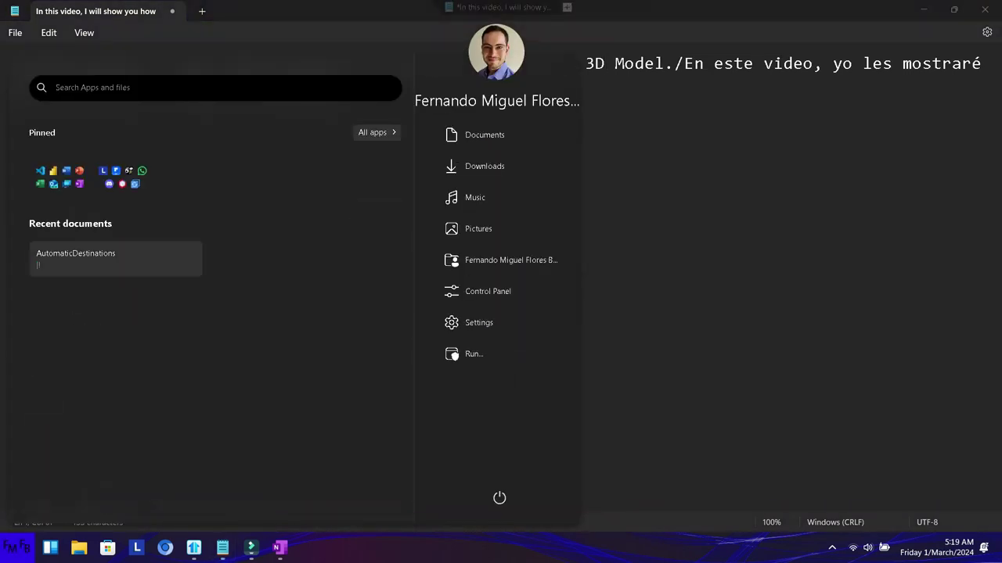
Step: Launch Excel and create a maximized blank workbook, Book1, showing the Insert ribbon
click(60, 177)
click(339, 258)
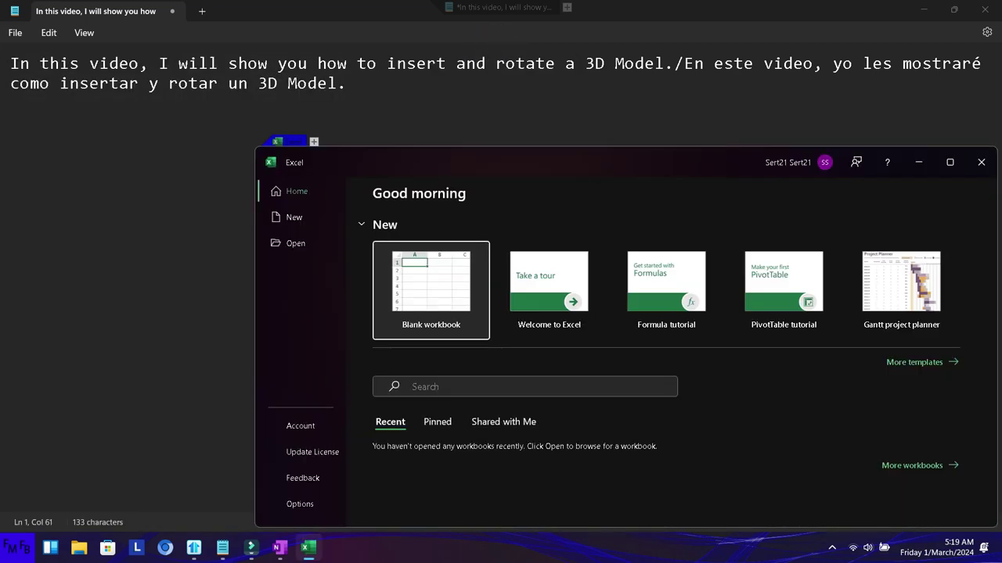
click(430, 289)
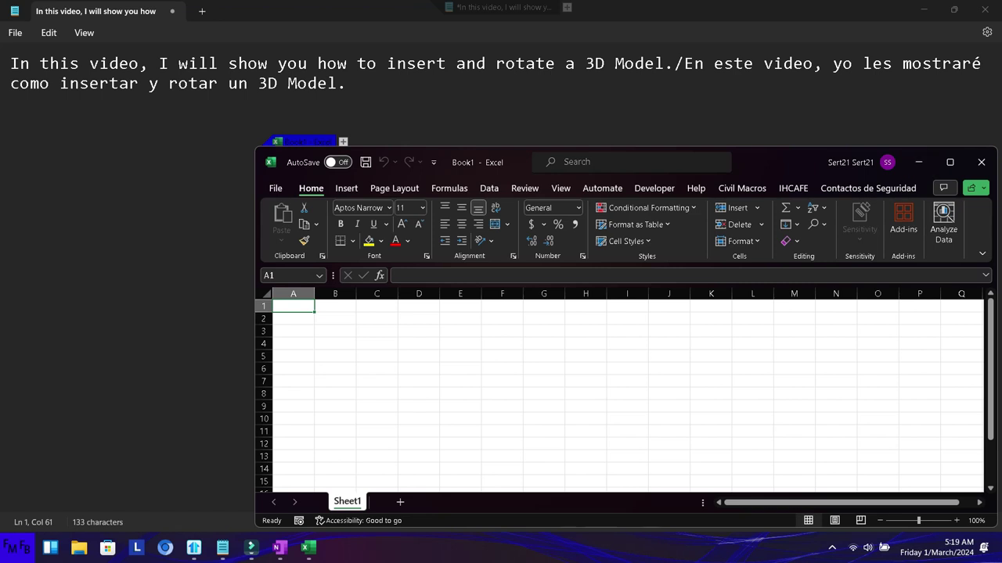
click(949, 162)
click(90, 42)
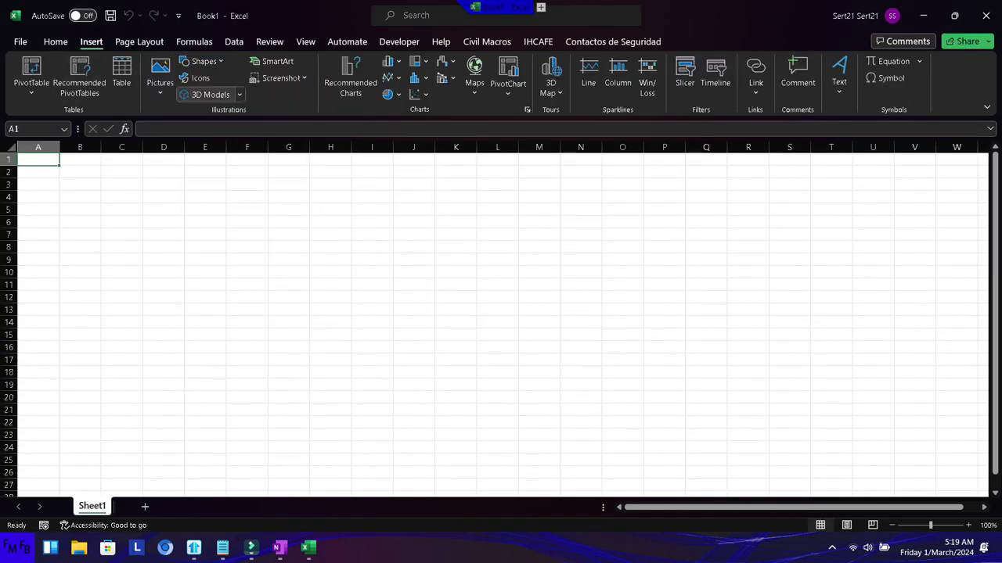
Step: Search the online 3D Models library for 'laptop' and select the first dark laptop model
click(205, 94)
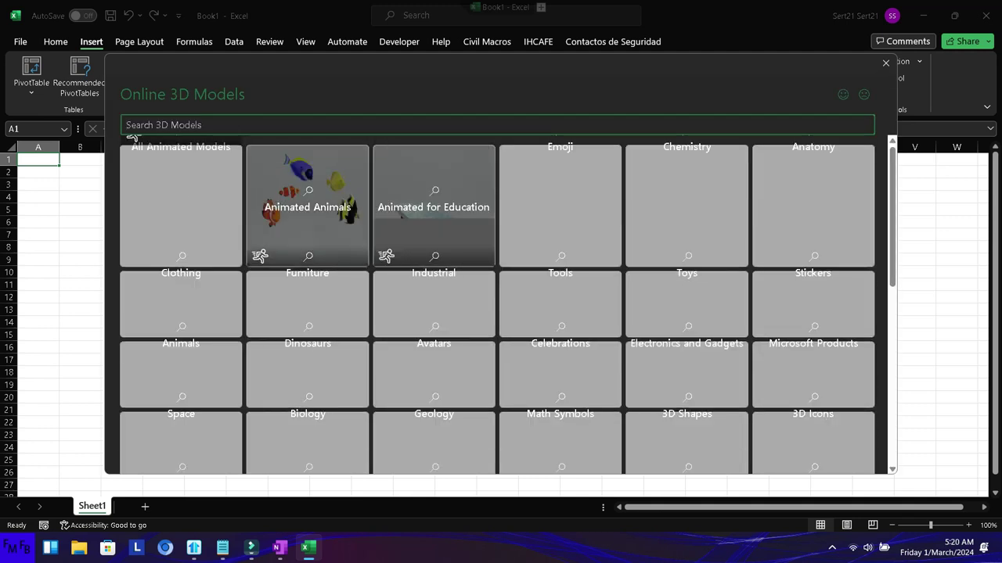
text(laptop)
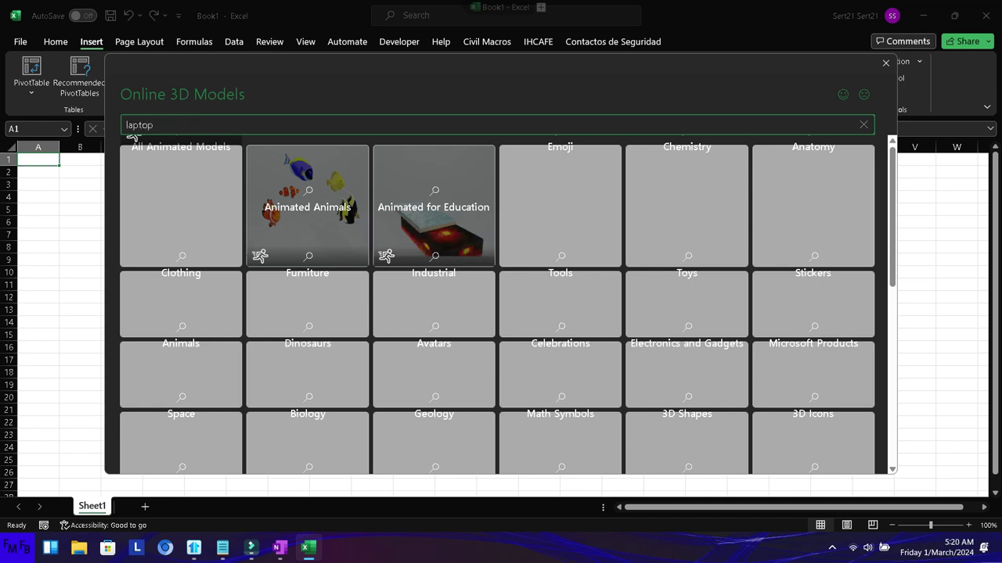
key(Return)
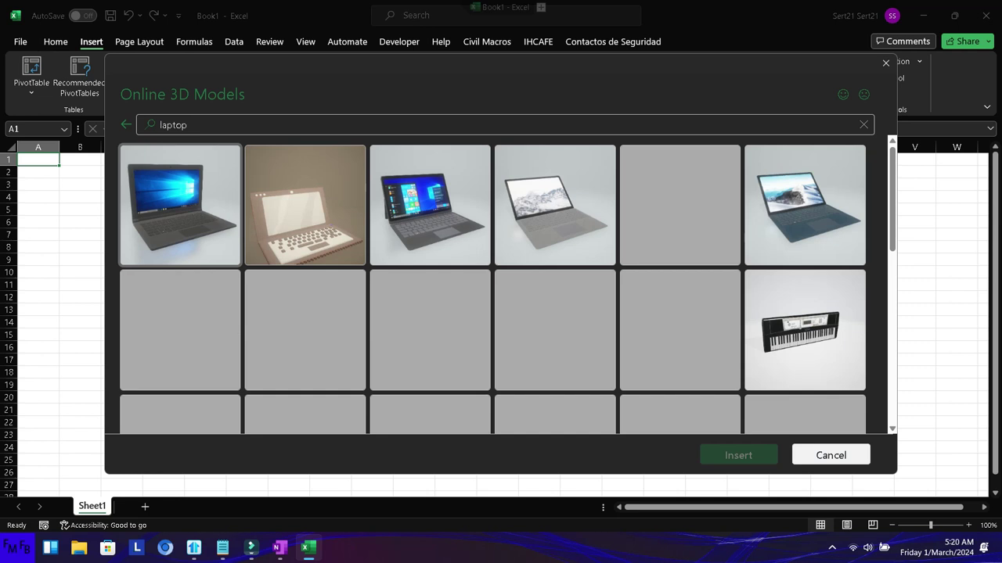
click(180, 205)
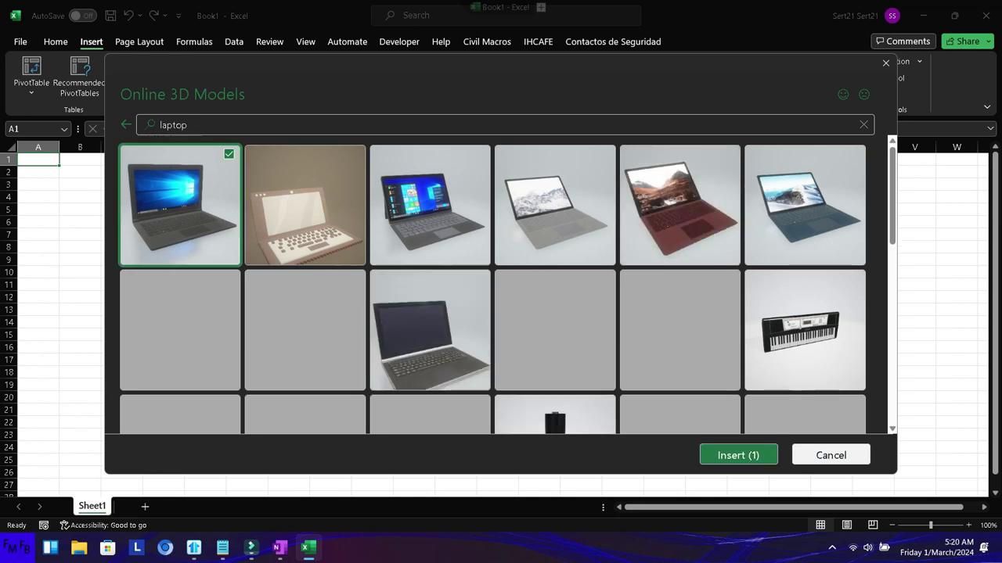
Step: Insert the selected laptop 3D model onto Sheet1
click(738, 454)
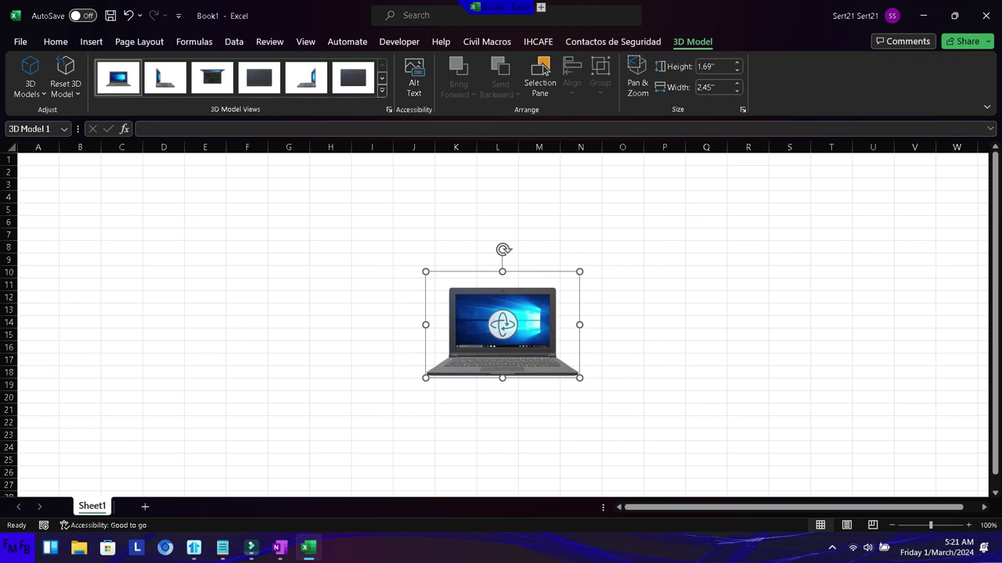
Step: Enlarge the laptop model on Sheet1 to about 6.55" by 5.62"
drag(579, 378, 733, 486)
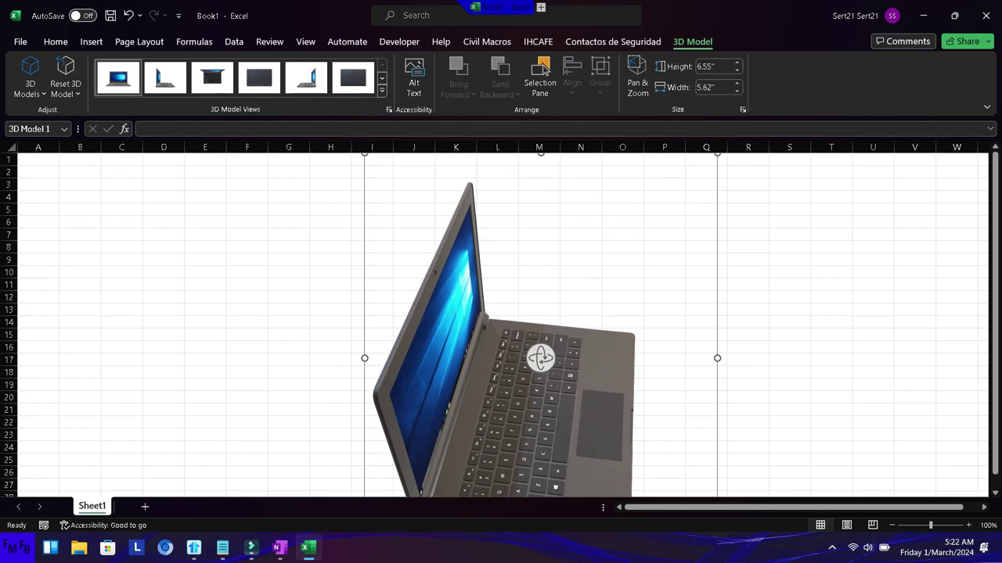
key(super+b)
key(Return)
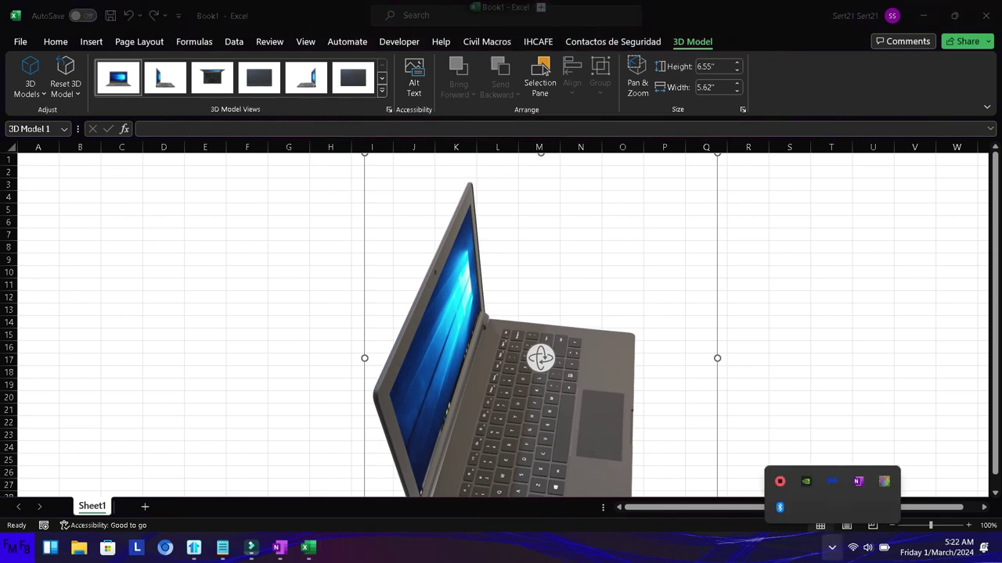